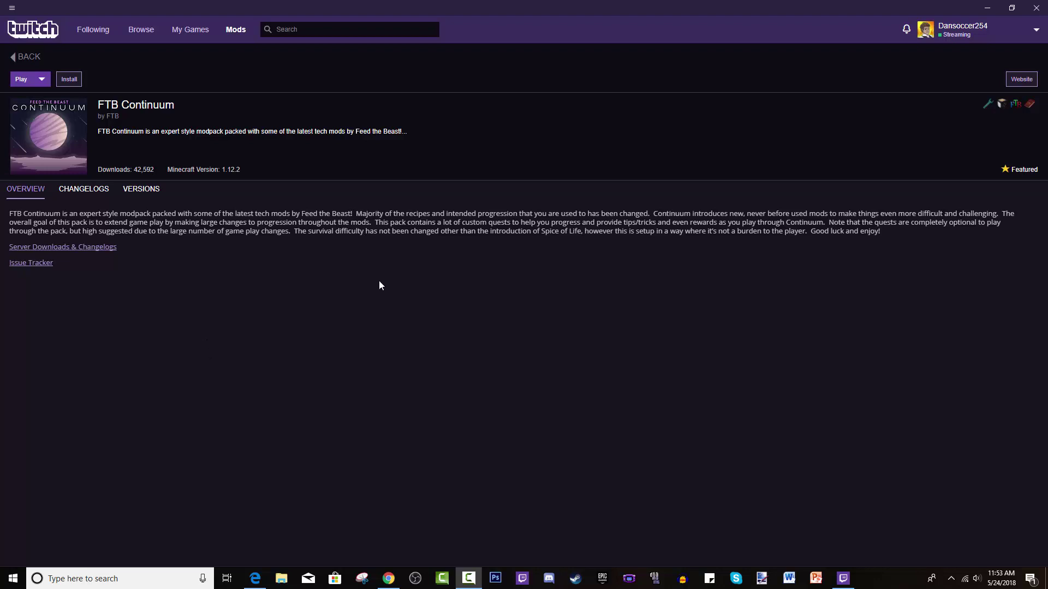
Step: Switch to Microsoft Edge, search for "twitch desktop app" and open the Twitch Desktop App page at app.twitch.tv
click(227, 171)
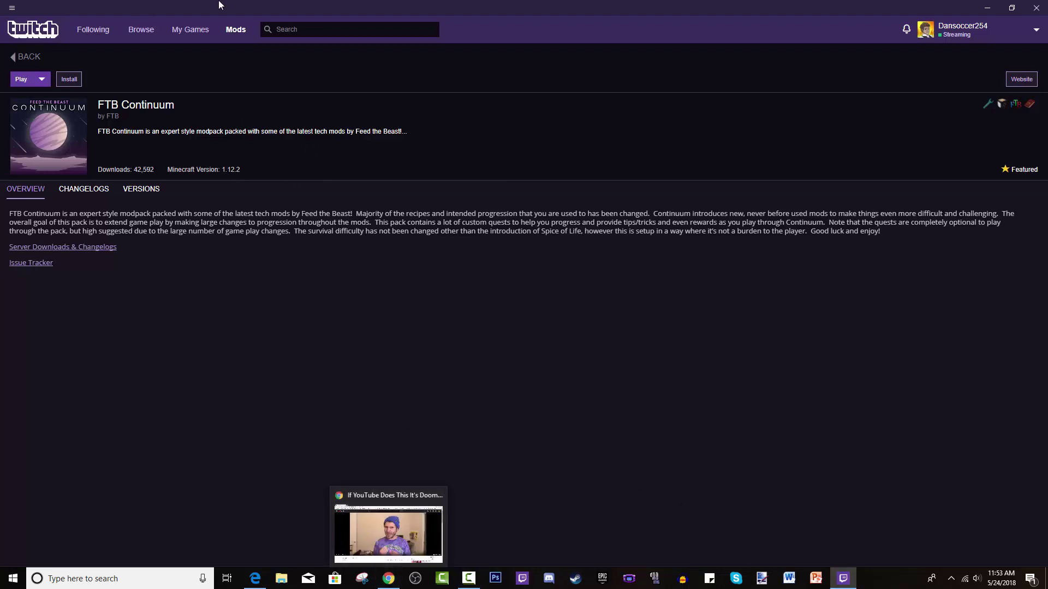
click(255, 579)
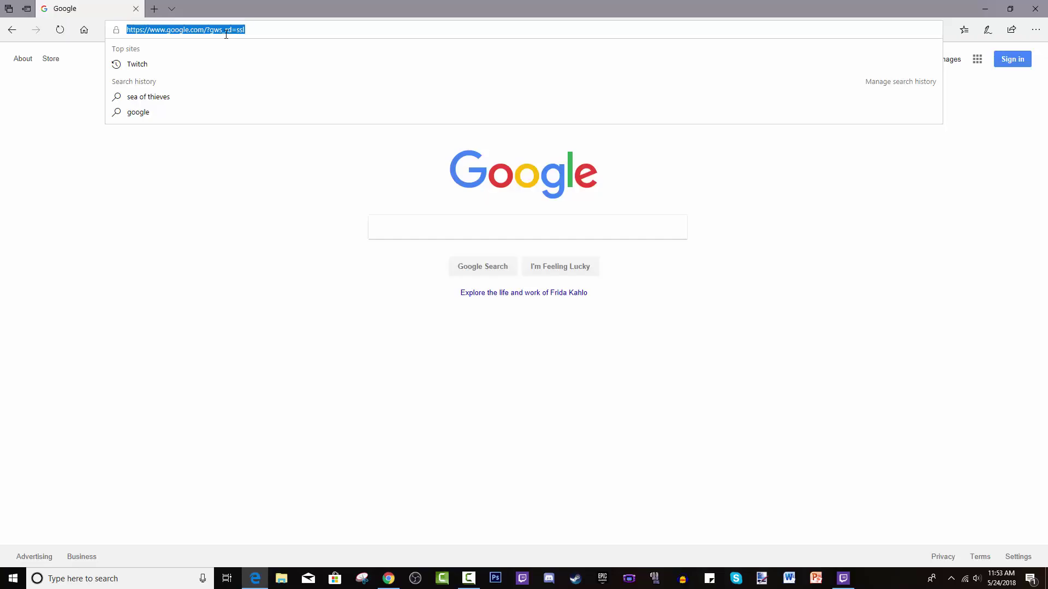
text(tw)
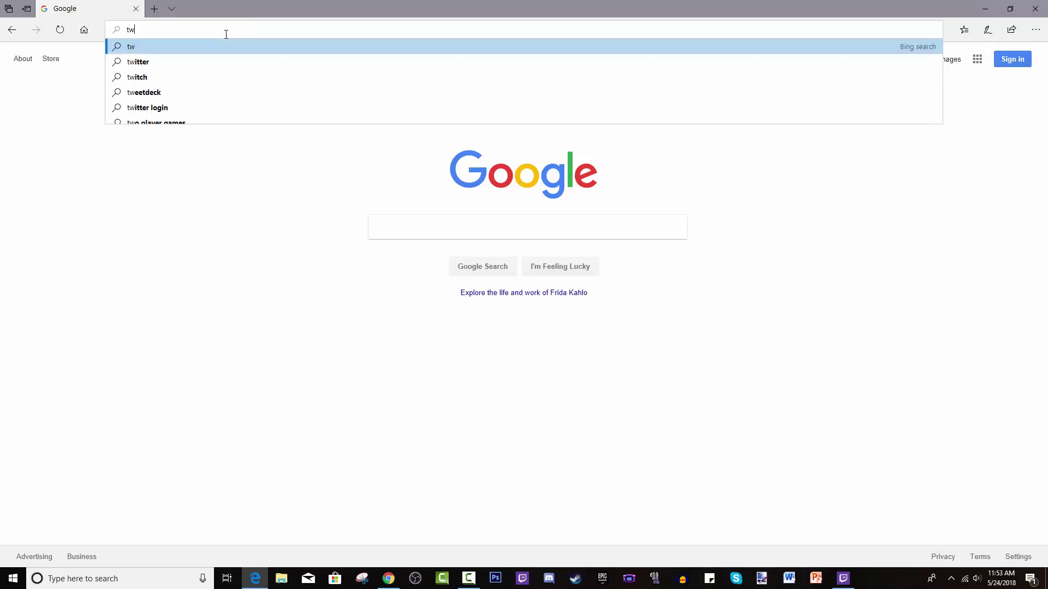
text(itch )
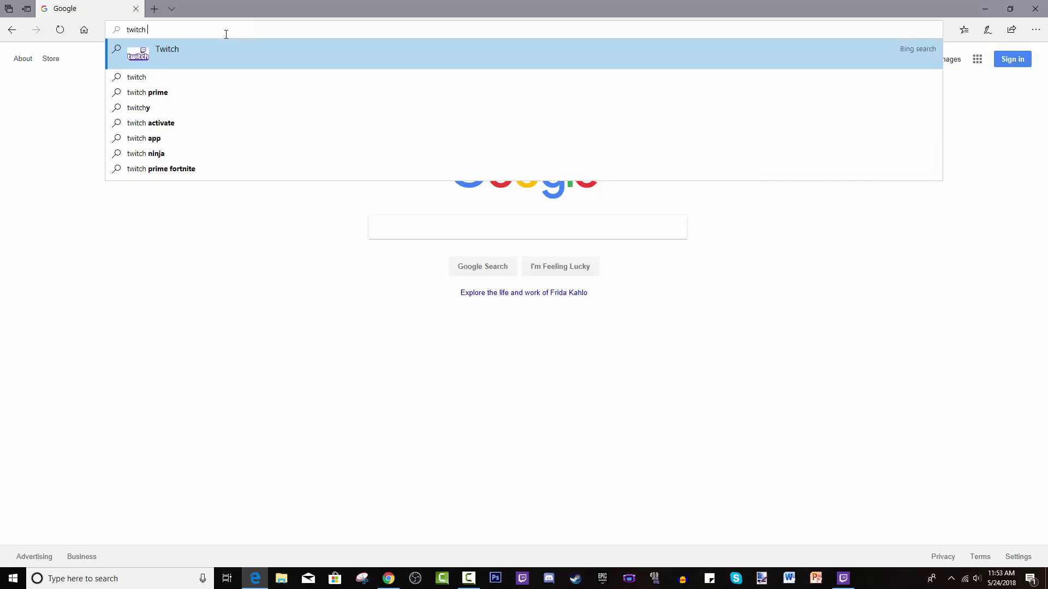
text(desk)
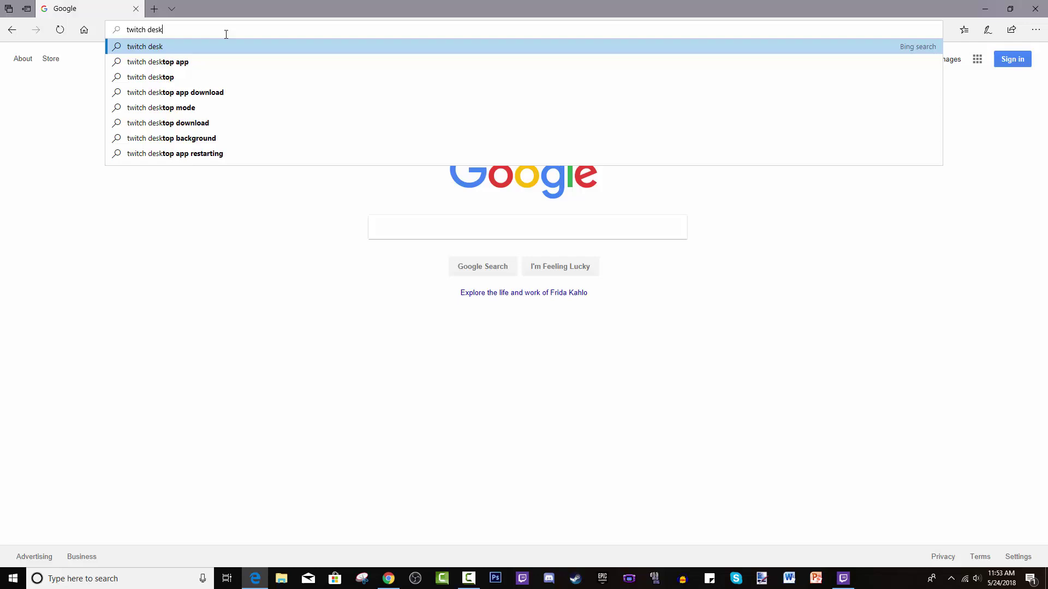
key(Down)
key(Return)
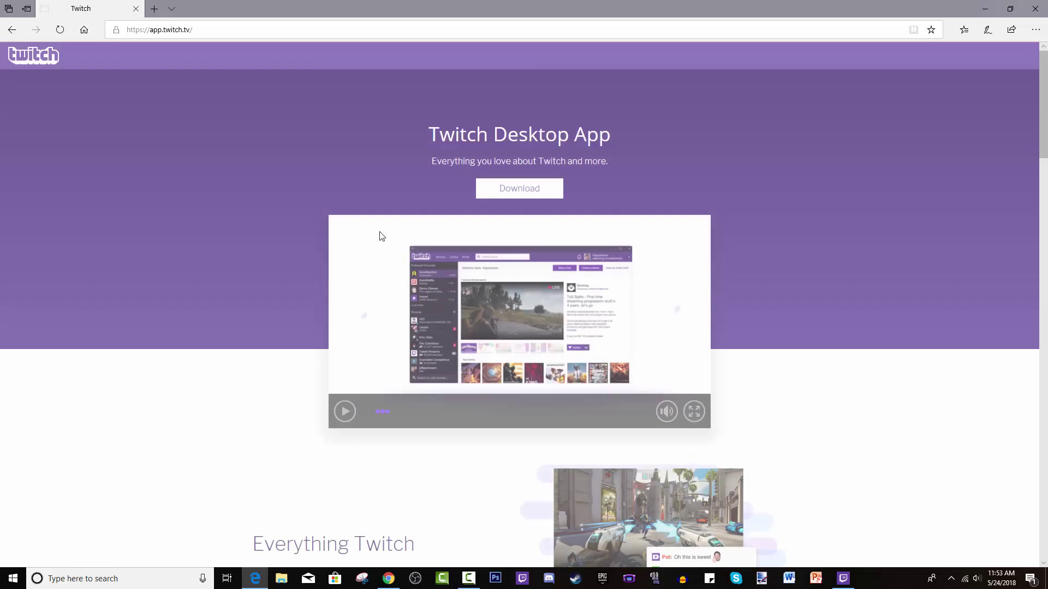
Step: Look through the Twitch Desktop App page, from the download offer to the Friends and Addons and Overlays sections
scroll(564, 203, down, 20)
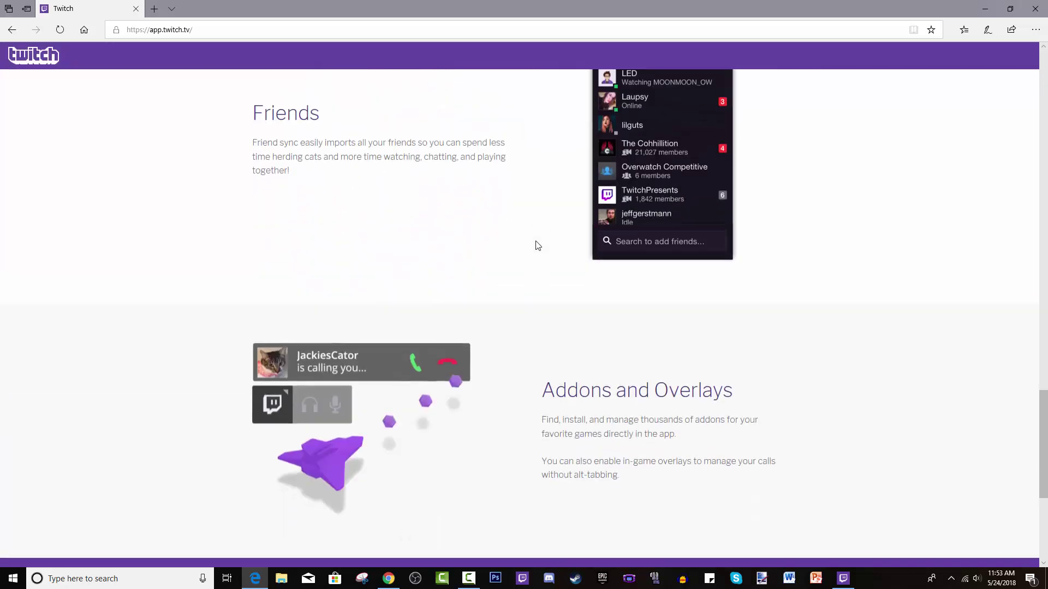
scroll(557, 234, up, 20)
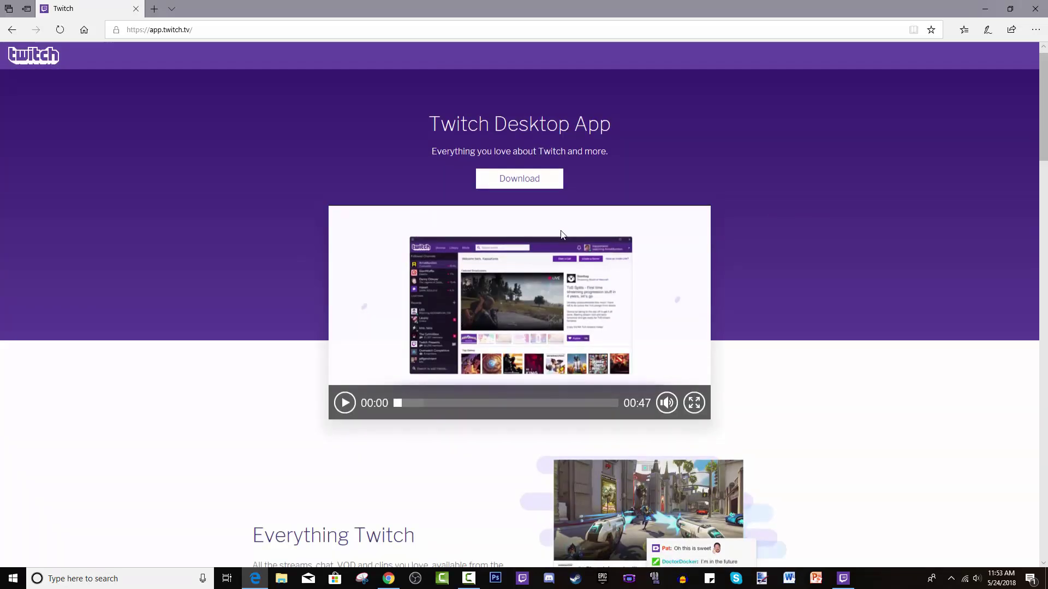
scroll(563, 235, down, 8)
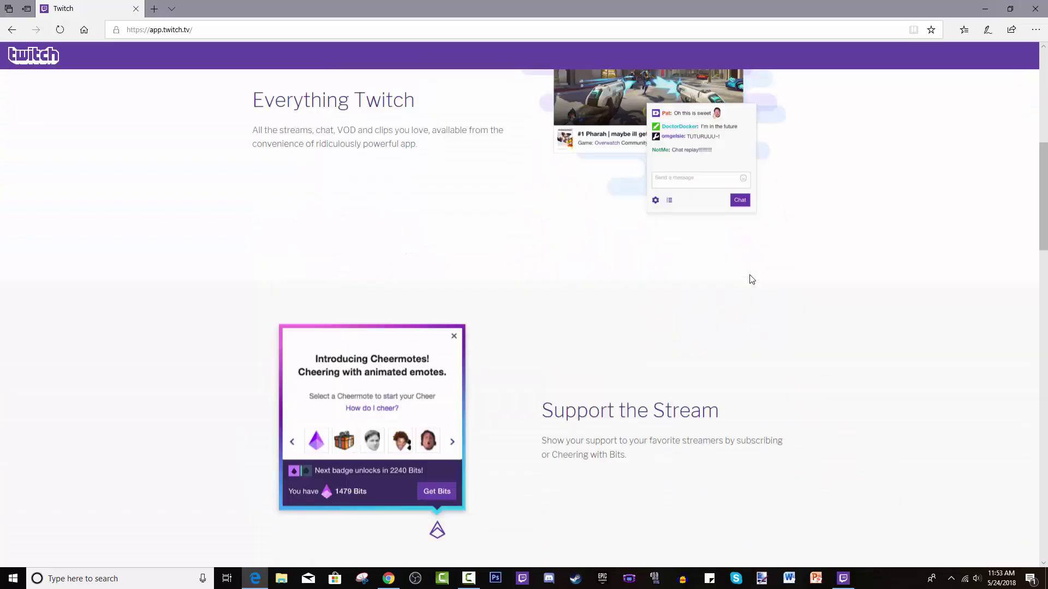
scroll(751, 280, down, 5)
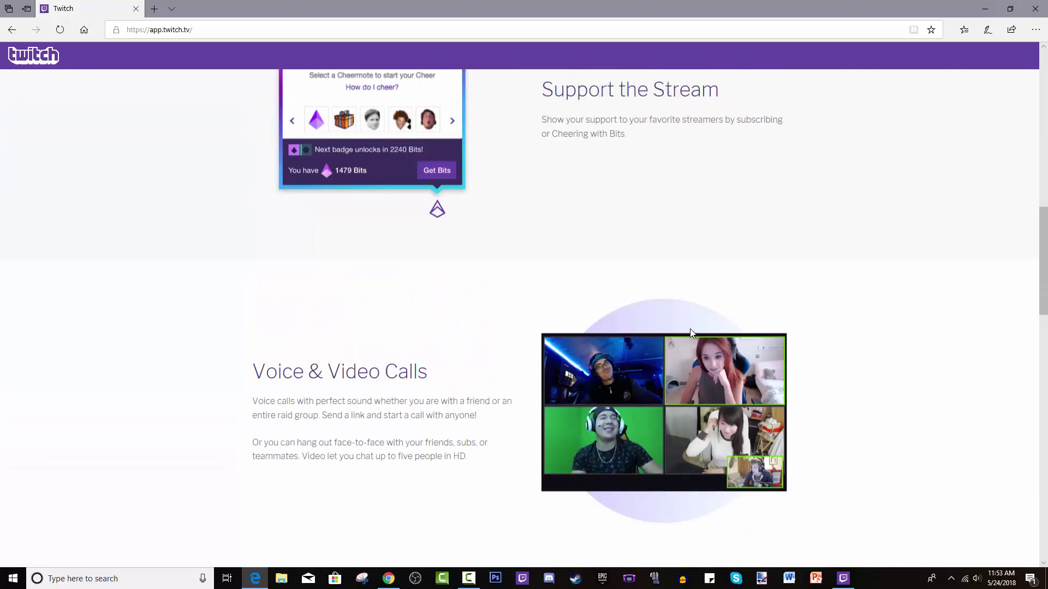
scroll(475, 319, down, 2)
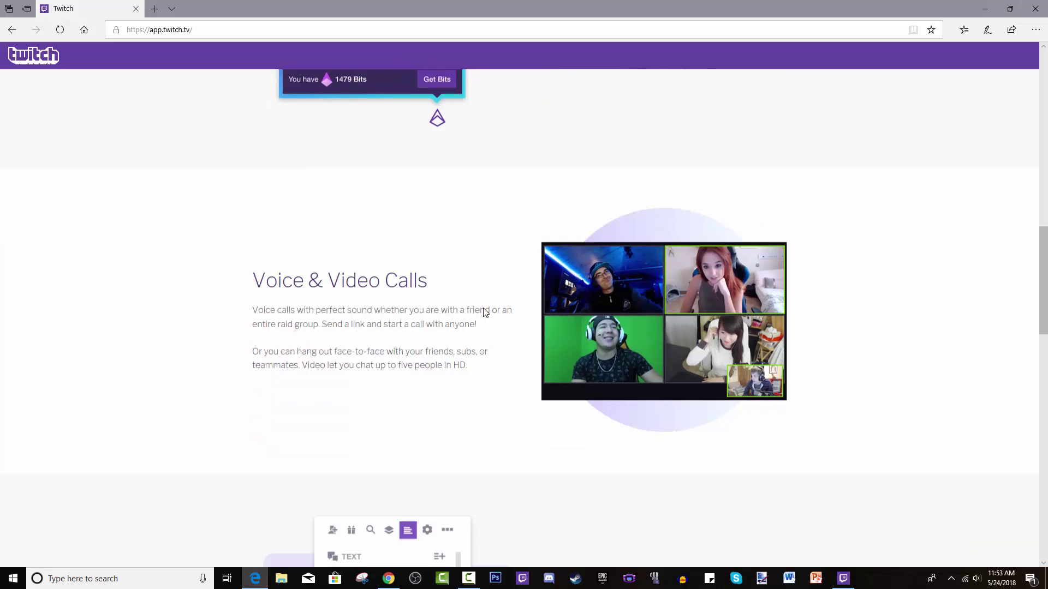
scroll(485, 303, up, 2)
scroll(500, 297, down, 10)
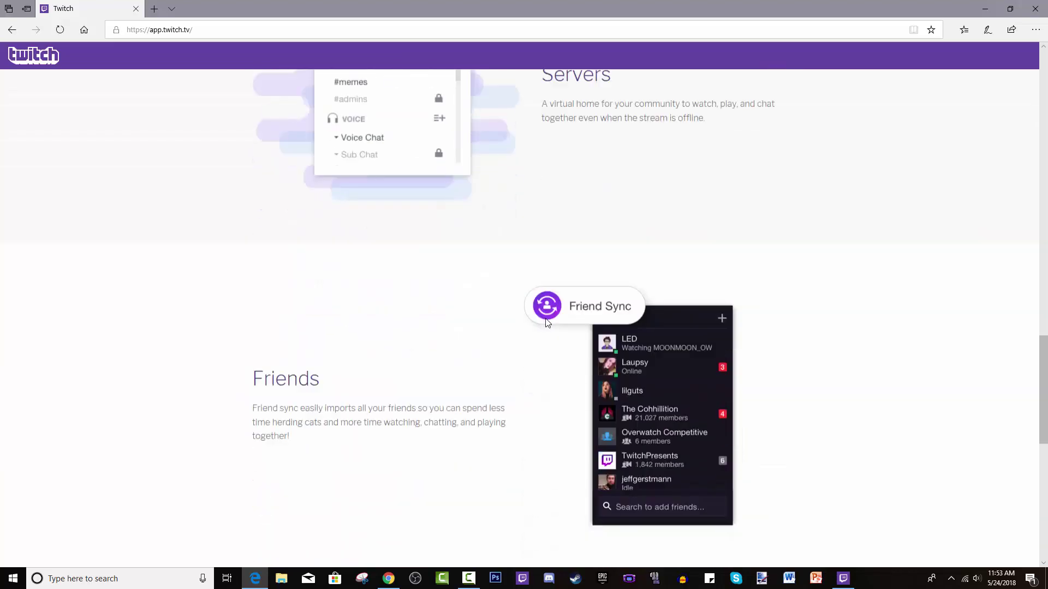
scroll(524, 327, down, 10)
scroll(579, 330, up, 5)
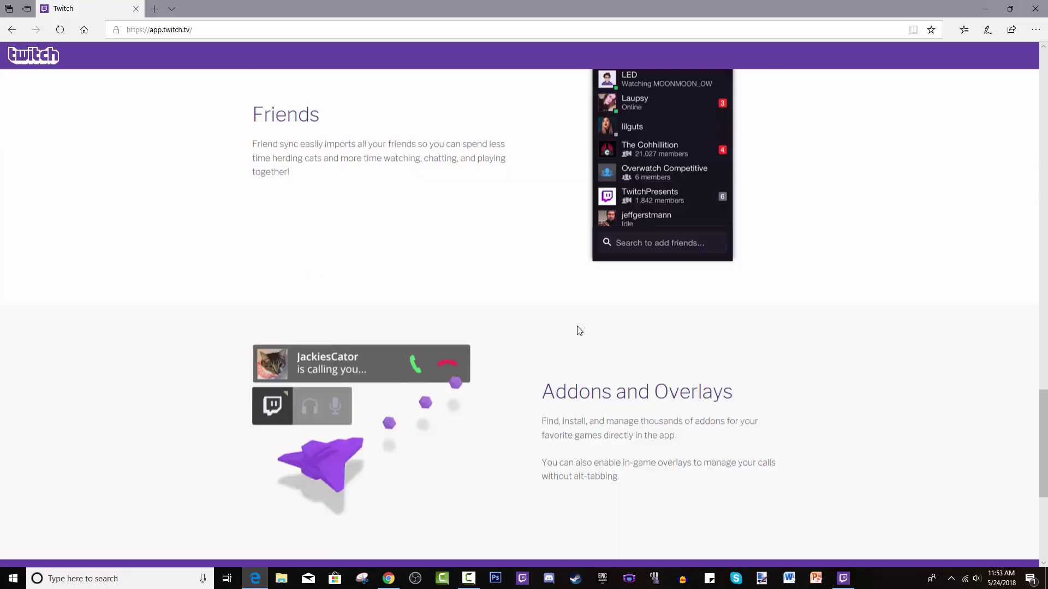
scroll(579, 330, up, 10)
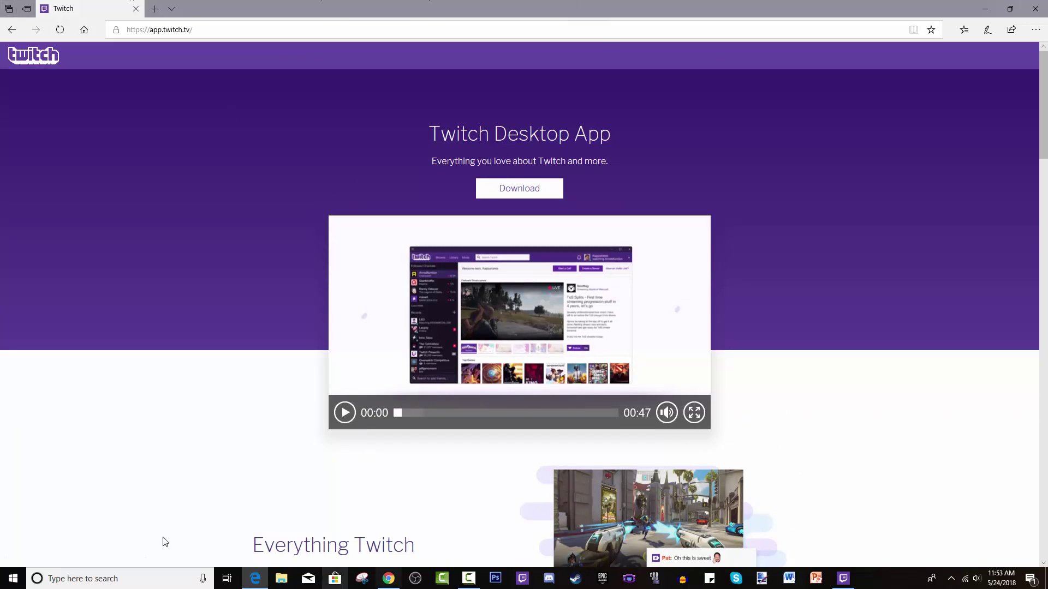
Step: Switch to the Twitch desktop app and look through its home page, including featured broadcasts, top games and recent contacts
click(843, 579)
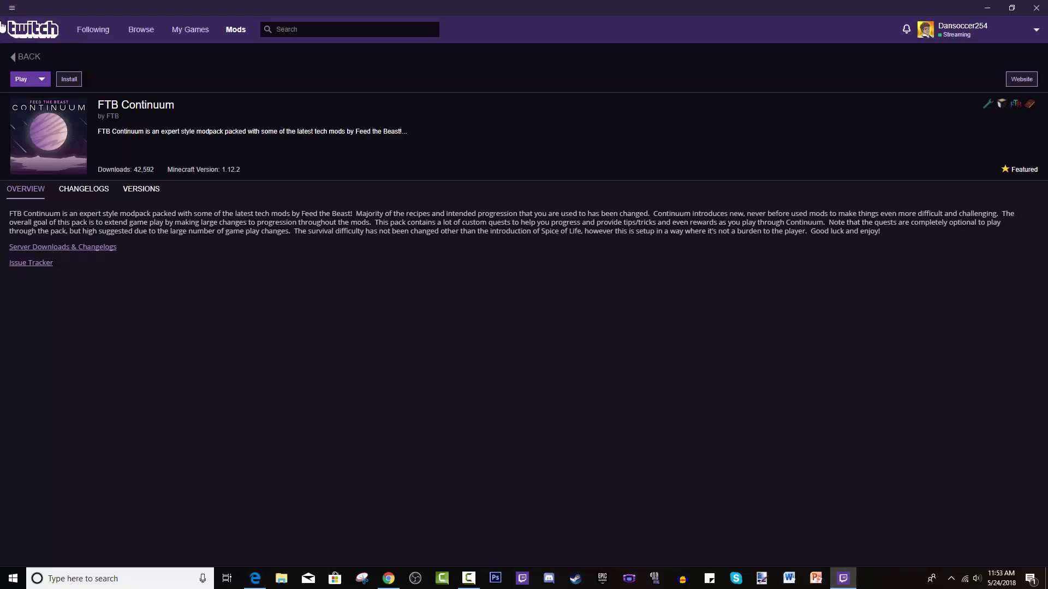
click(62, 33)
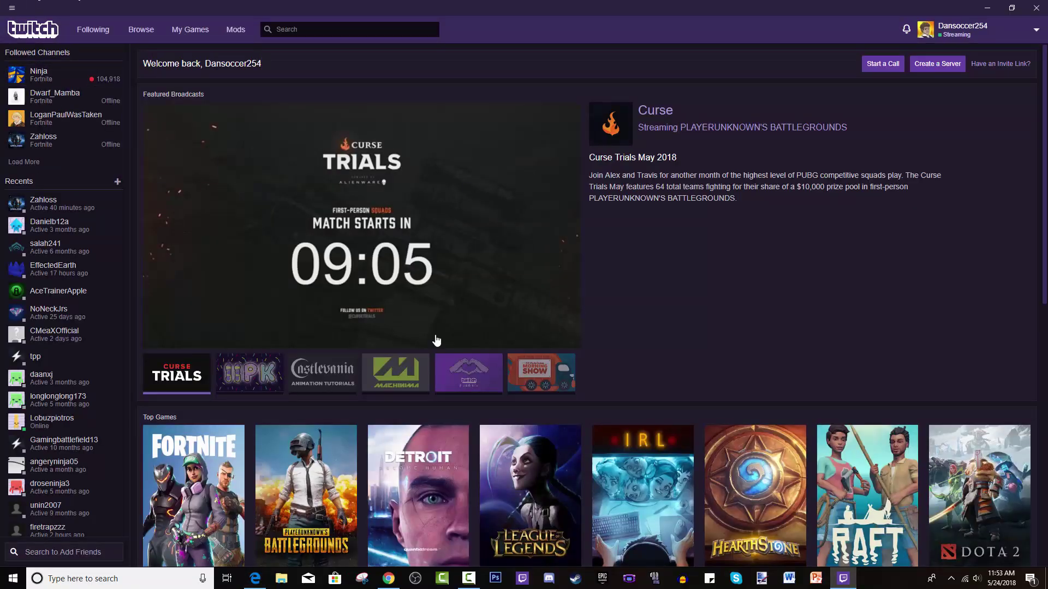
scroll(710, 328, down, 7)
scroll(500, 434, up, 7)
scroll(529, 433, down, 10)
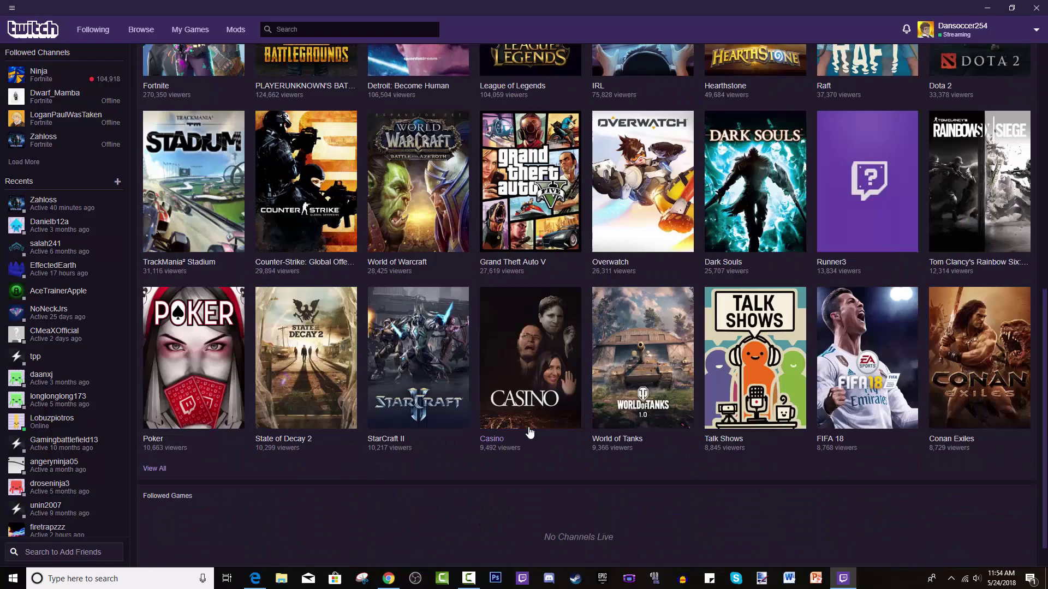
scroll(533, 434, up, 10)
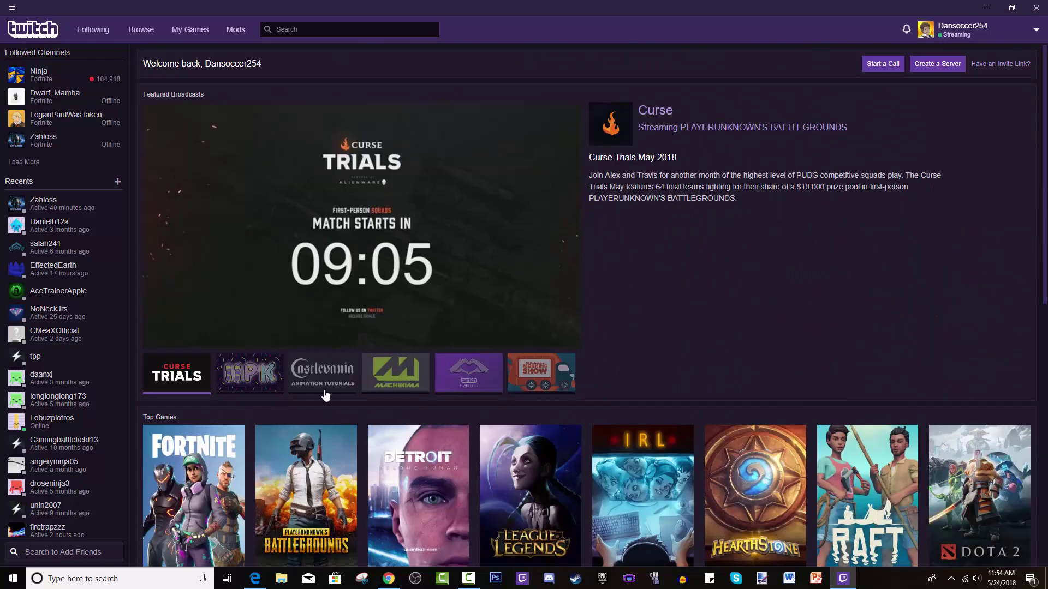
scroll(328, 396, down, 7)
scroll(669, 323, down, 1)
scroll(642, 400, up, 8)
scroll(944, 394, down, 7)
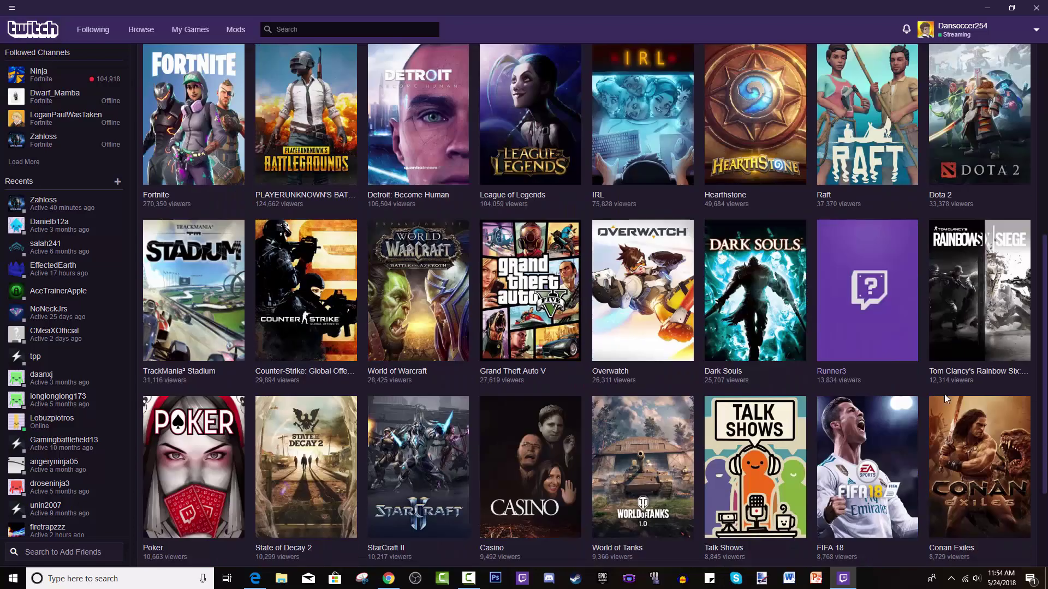
scroll(834, 388, down, 3)
scroll(846, 401, up, 10)
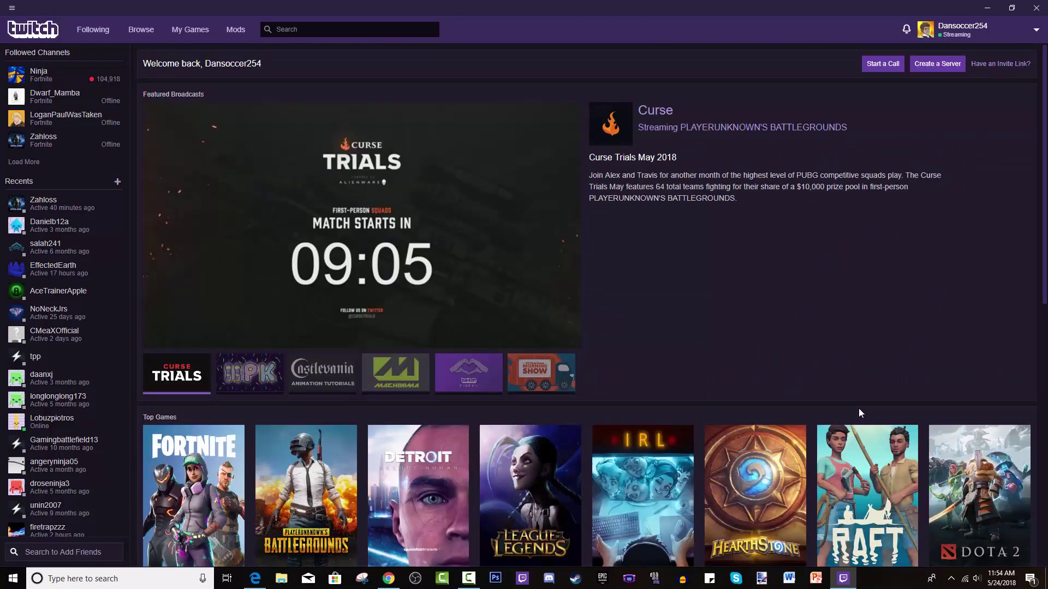
scroll(82, 306, down, 1)
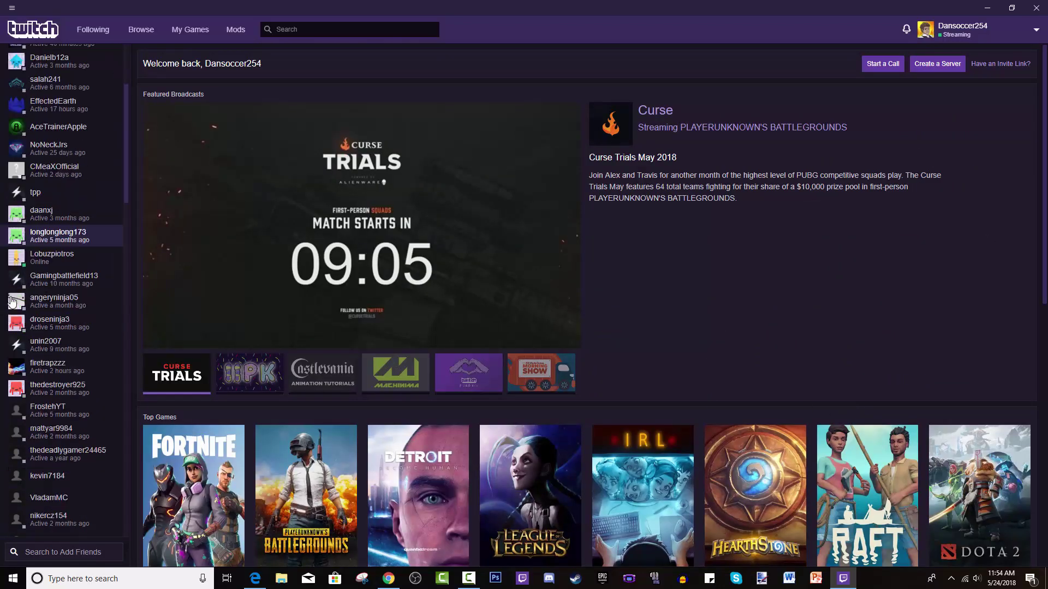
scroll(88, 310, up, 1)
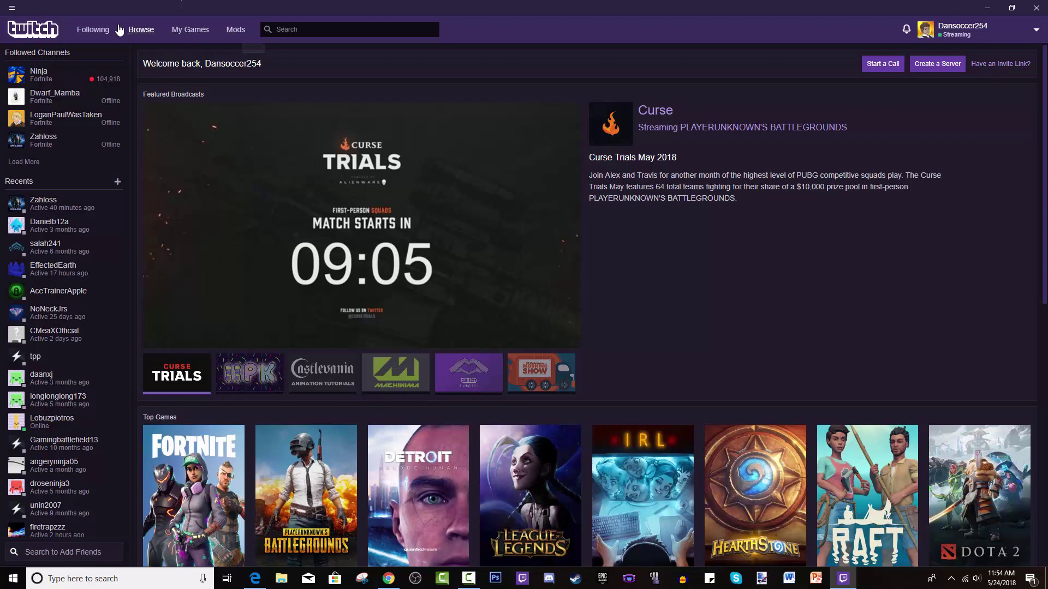
Step: Go to the Mods section and open Minecraft to show its installed modpacks
click(141, 31)
click(185, 31)
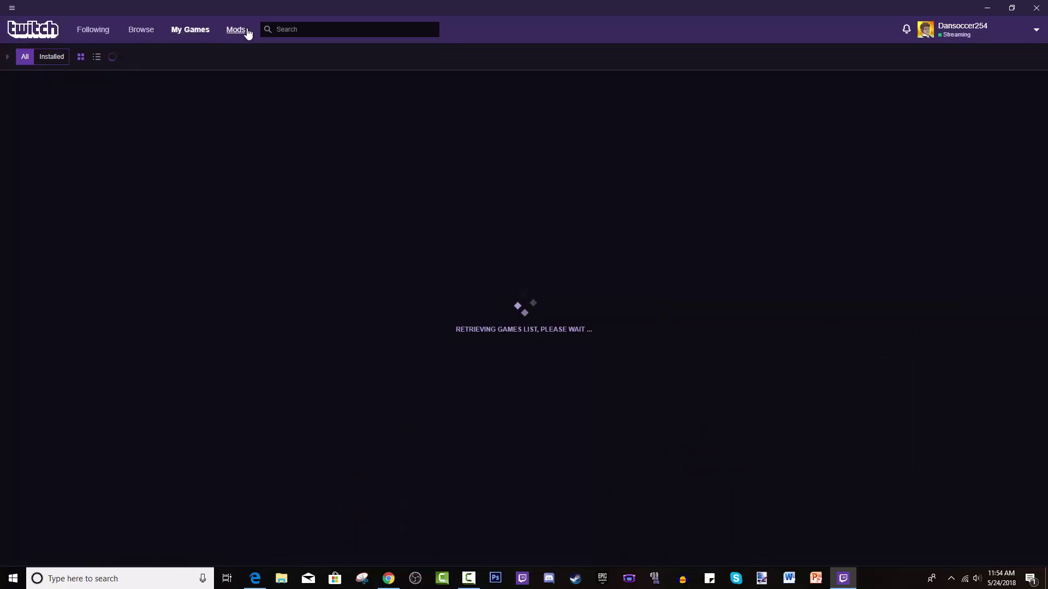
click(236, 29)
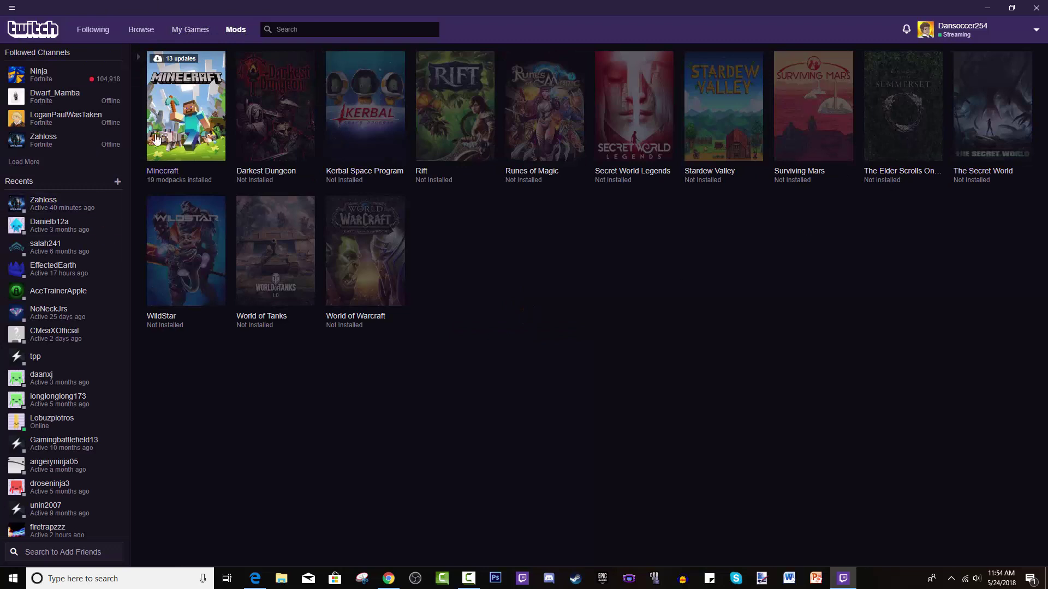
click(197, 138)
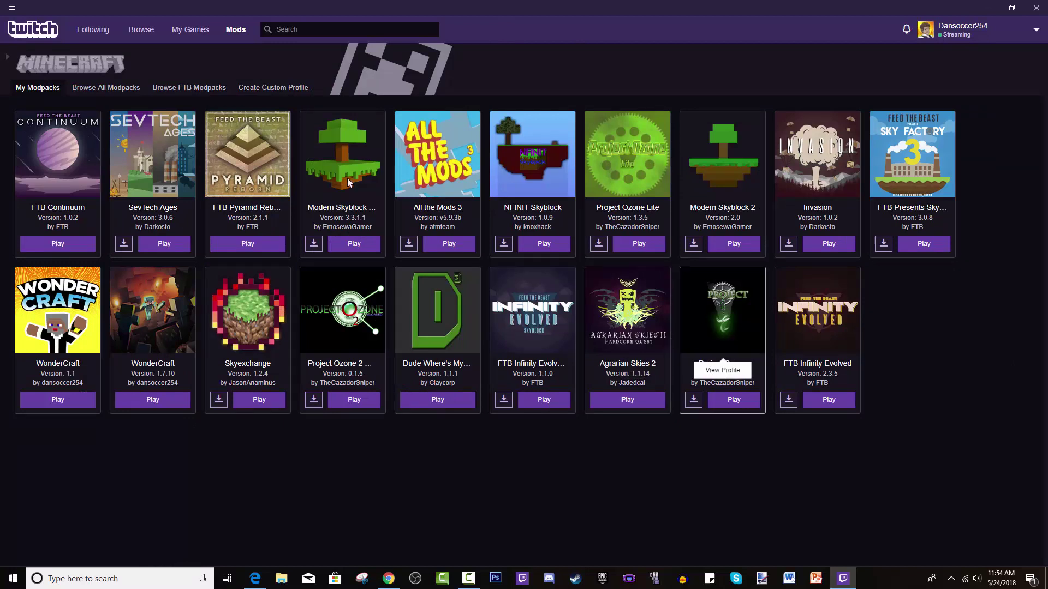
Step: Look through the Feed the Beast modpacks available for Minecraft and return to the installed modpacks
click(95, 88)
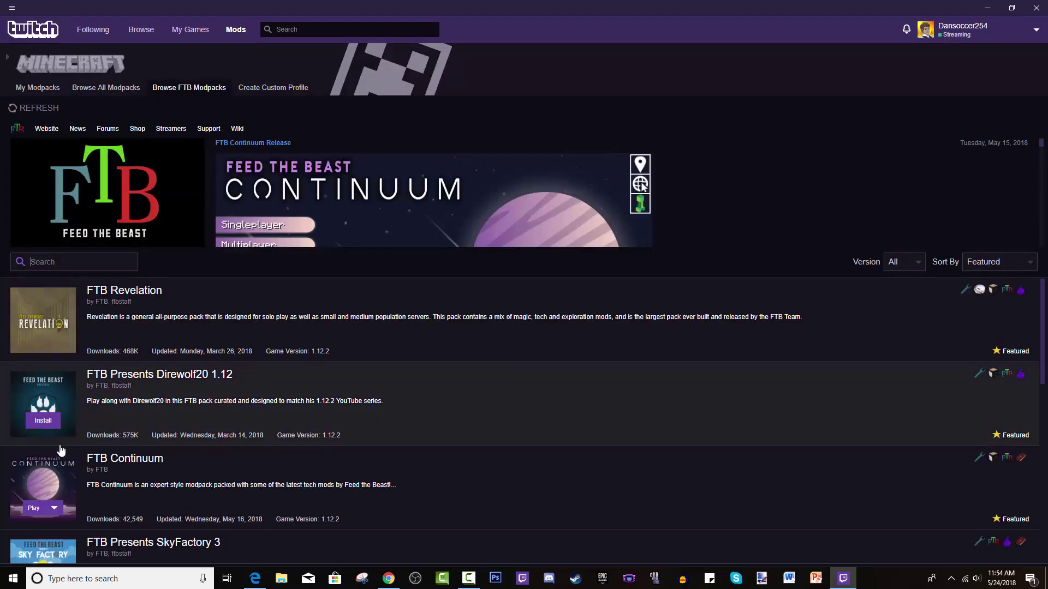
scroll(33, 453, down, 2)
scroll(33, 453, up, 2)
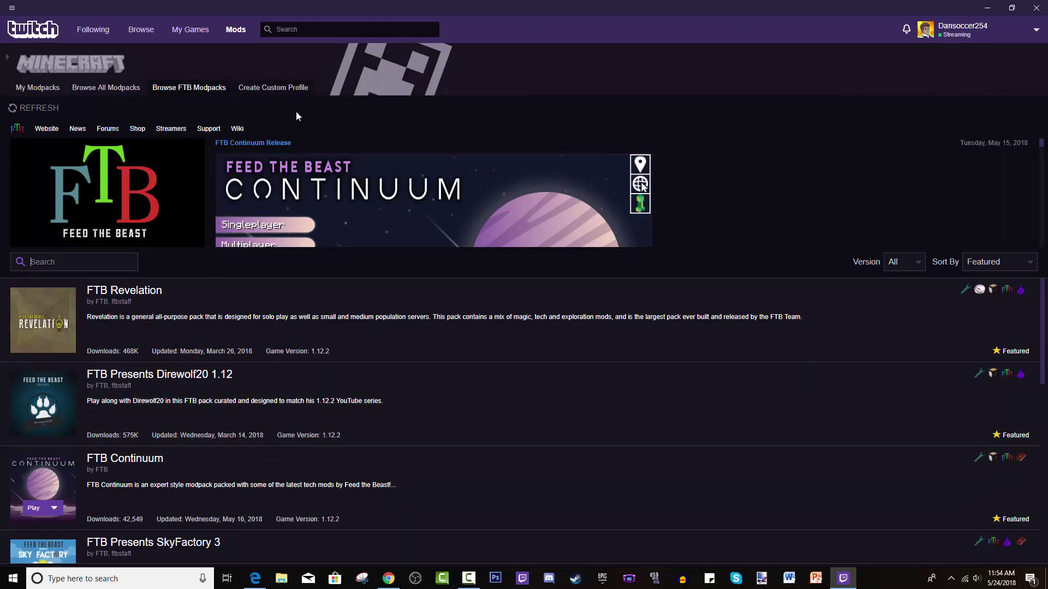
scroll(327, 196, down, 3)
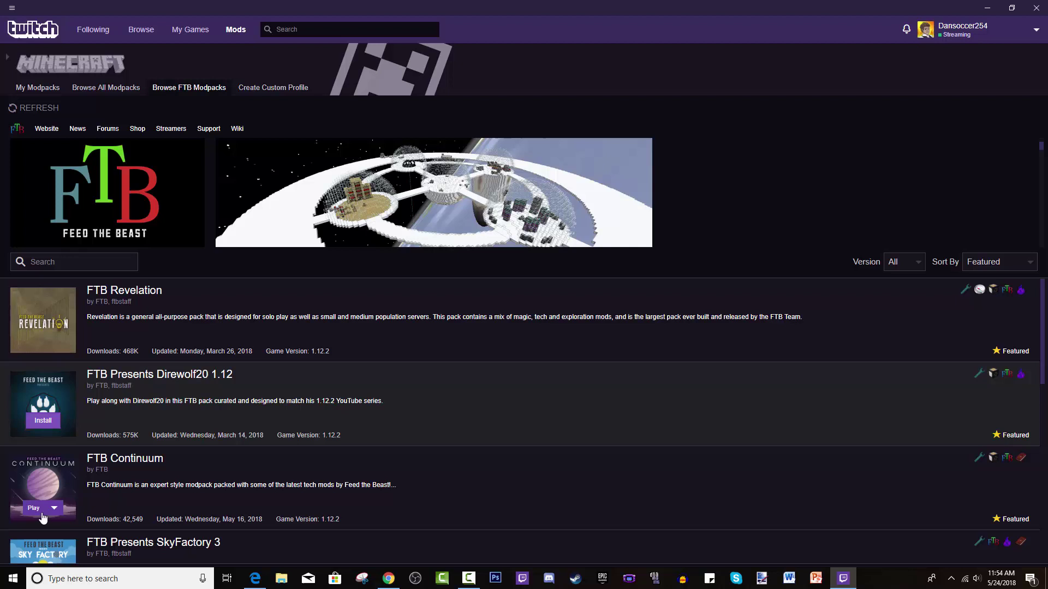
mouse_move(50, 431)
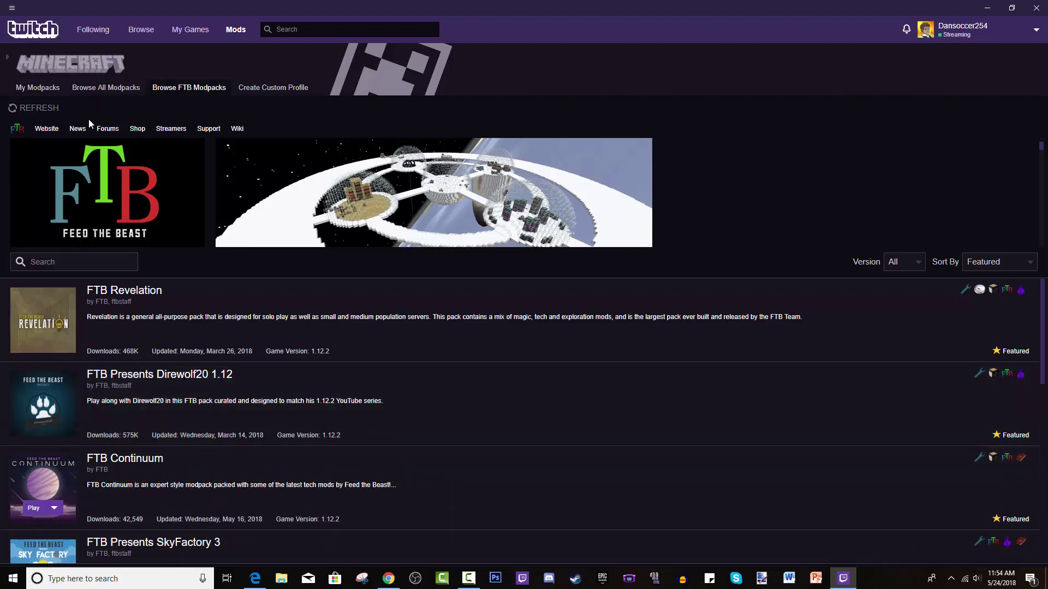
click(35, 91)
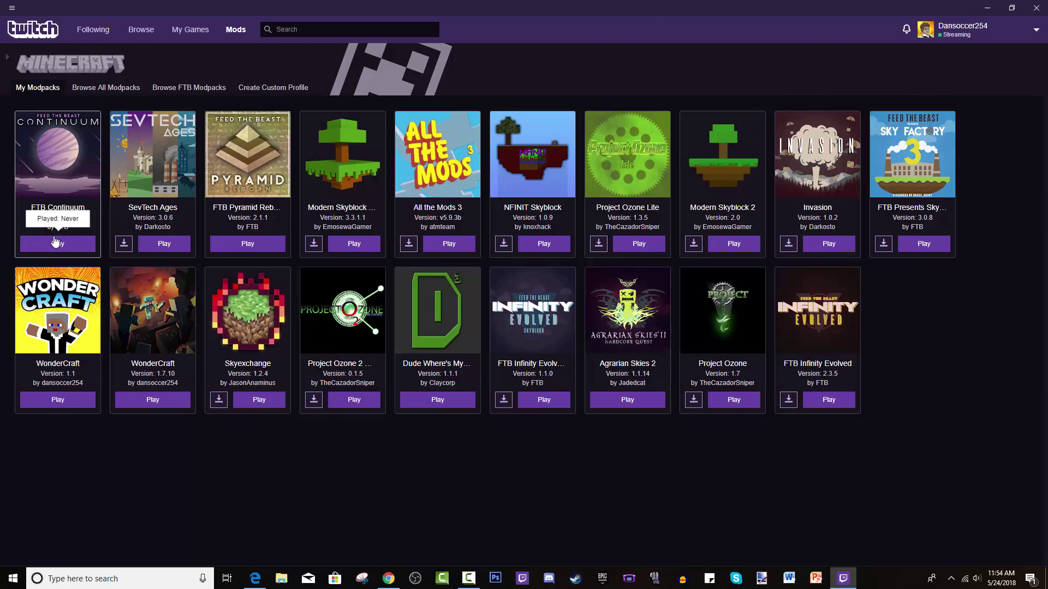